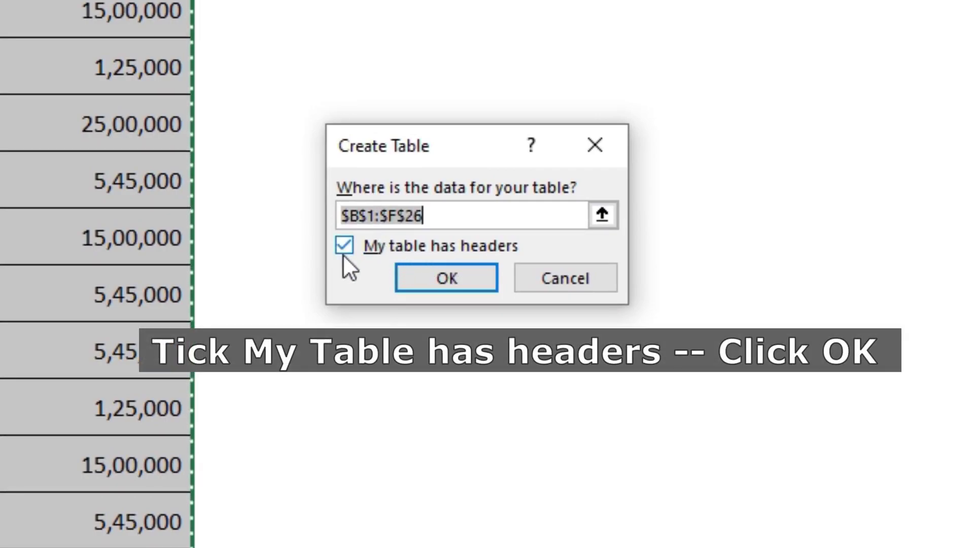
Step: Create a table with headers from B1:F26 and apply the Light table style with a solid green header row
click(429, 285)
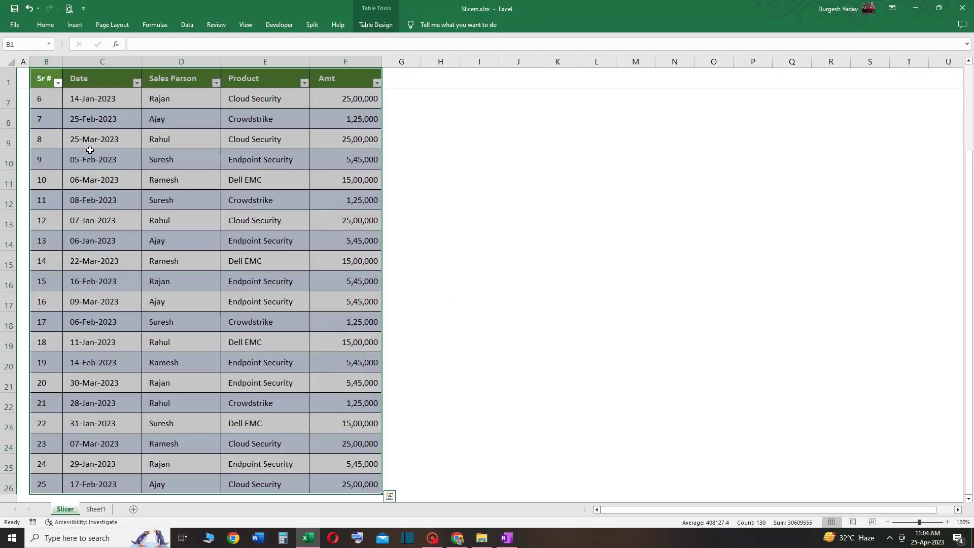
scroll(81, 152, up, 2)
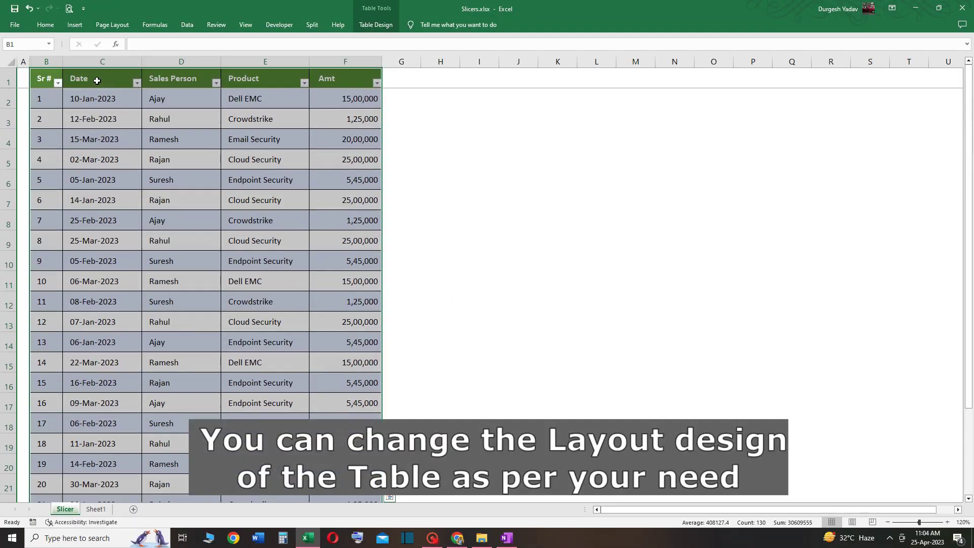
click(376, 24)
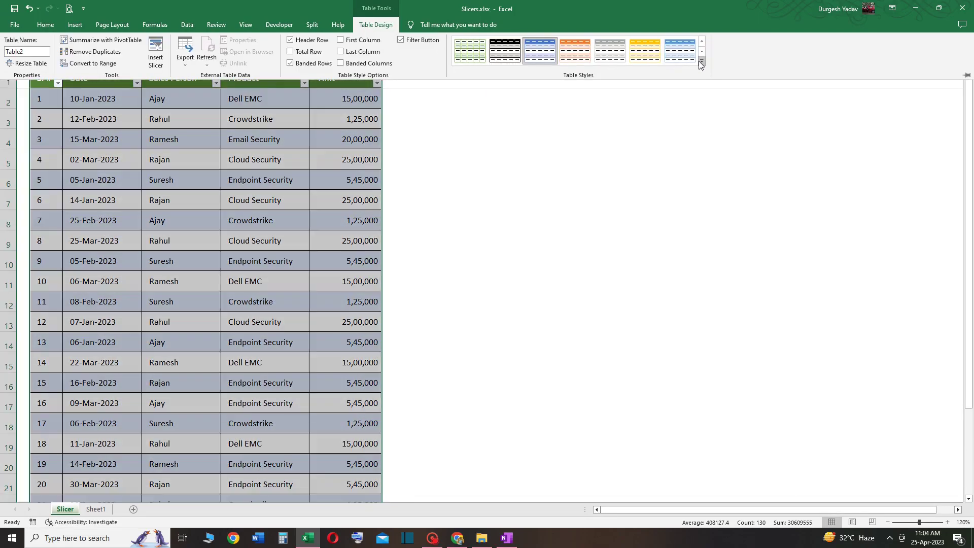
click(701, 61)
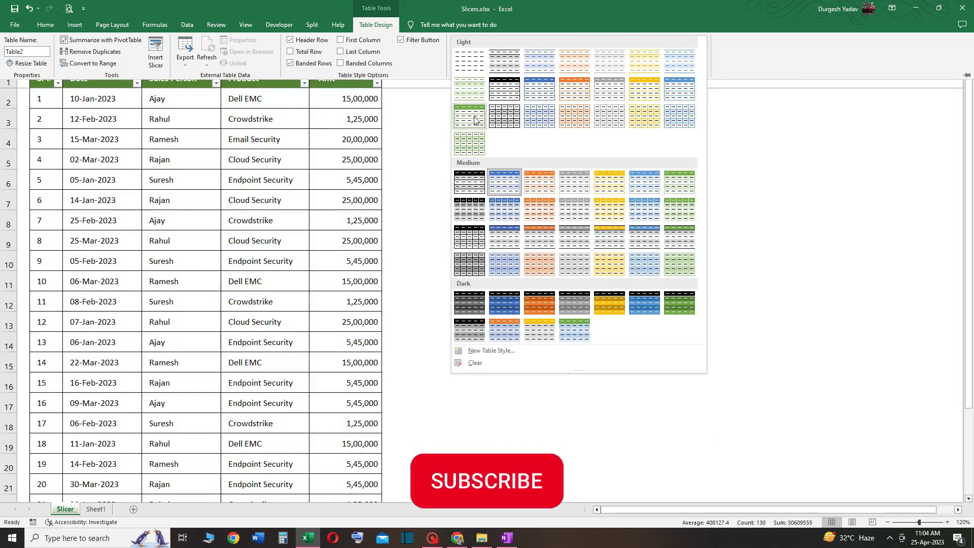
click(474, 119)
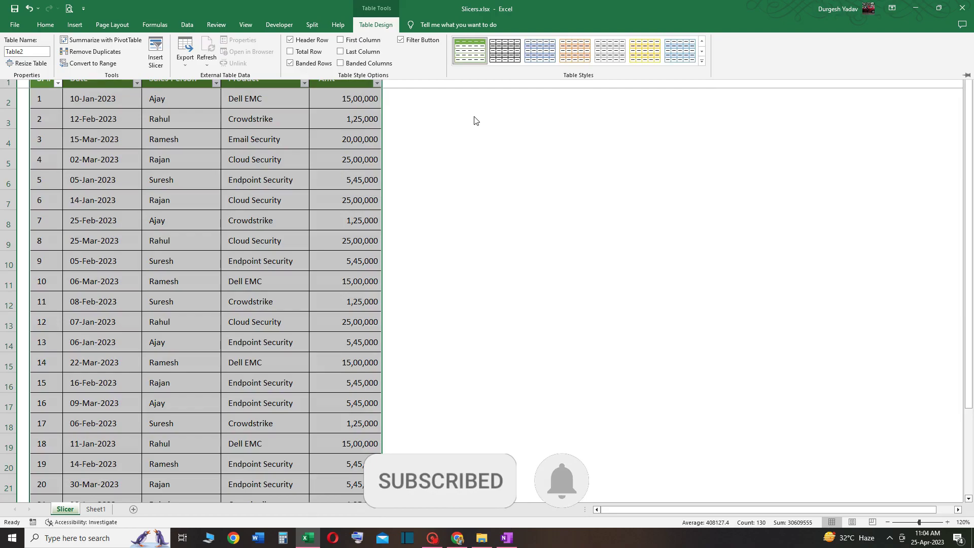
key(Escape)
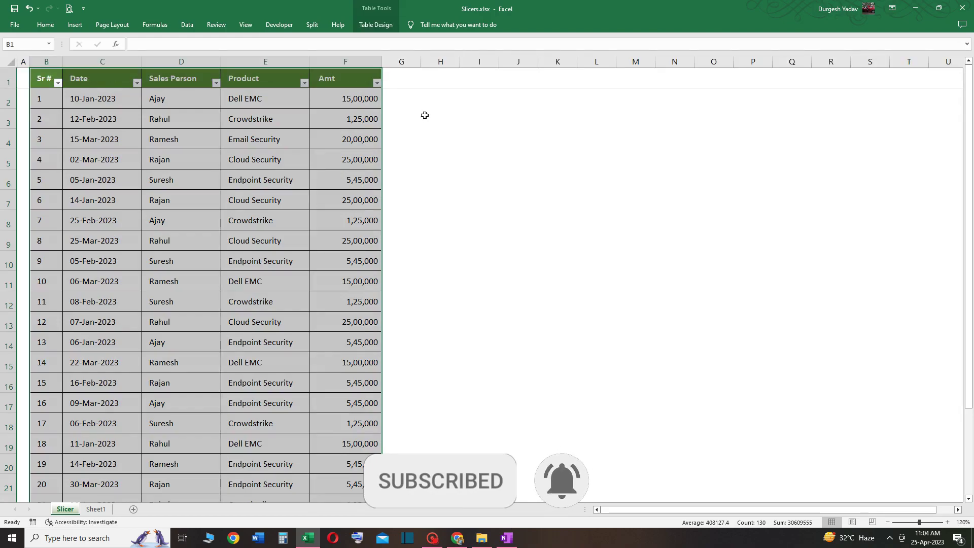
click(414, 108)
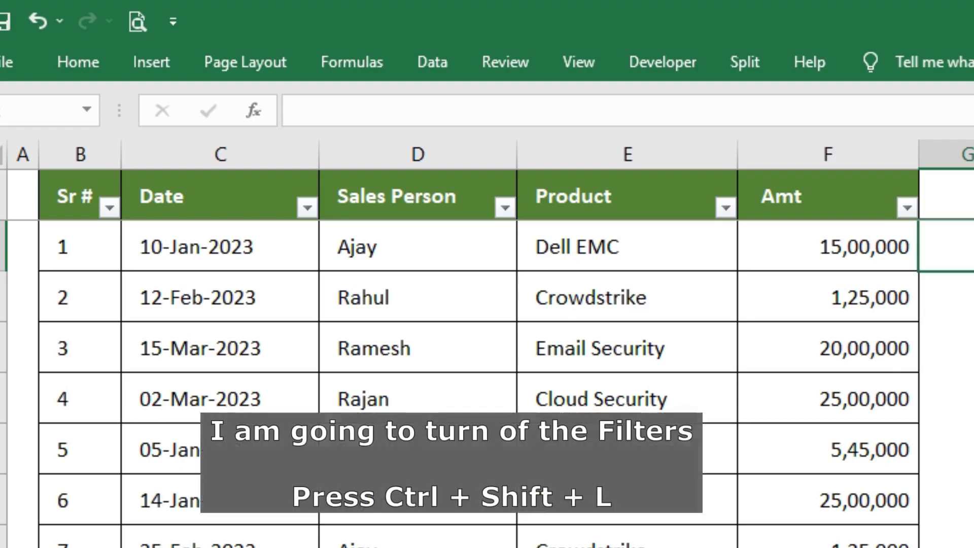
Step: Turn off the filter buttons in the table's header row
click(214, 196)
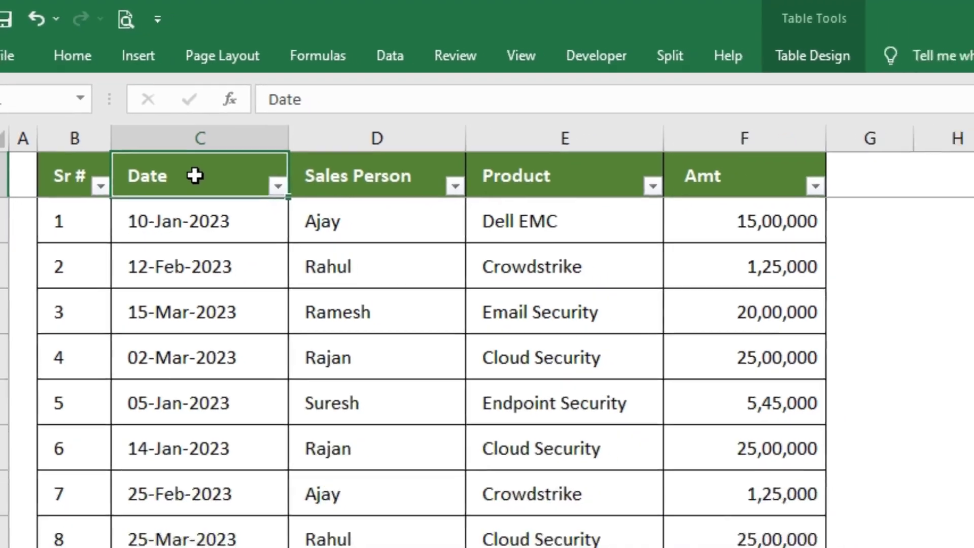
key(ctrl+shift+l)
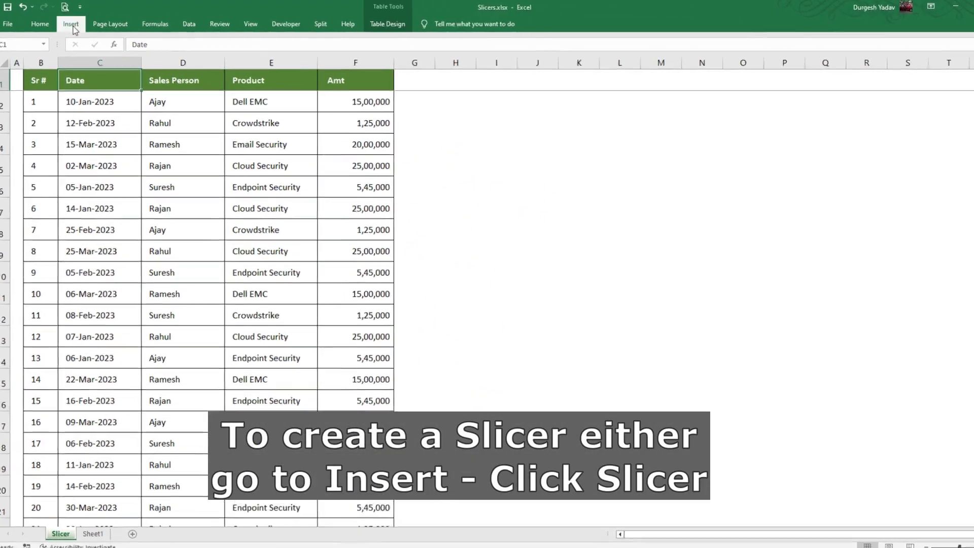
click(77, 26)
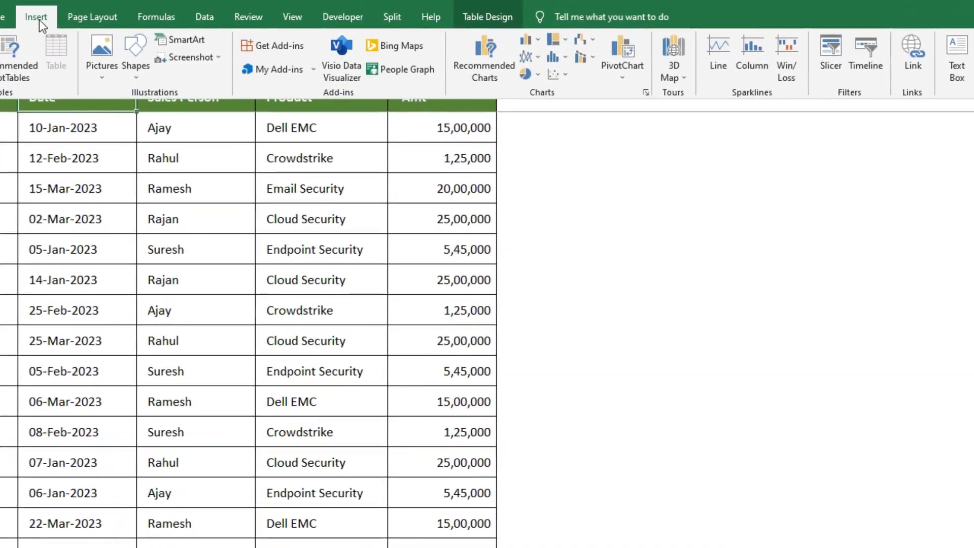
click(834, 59)
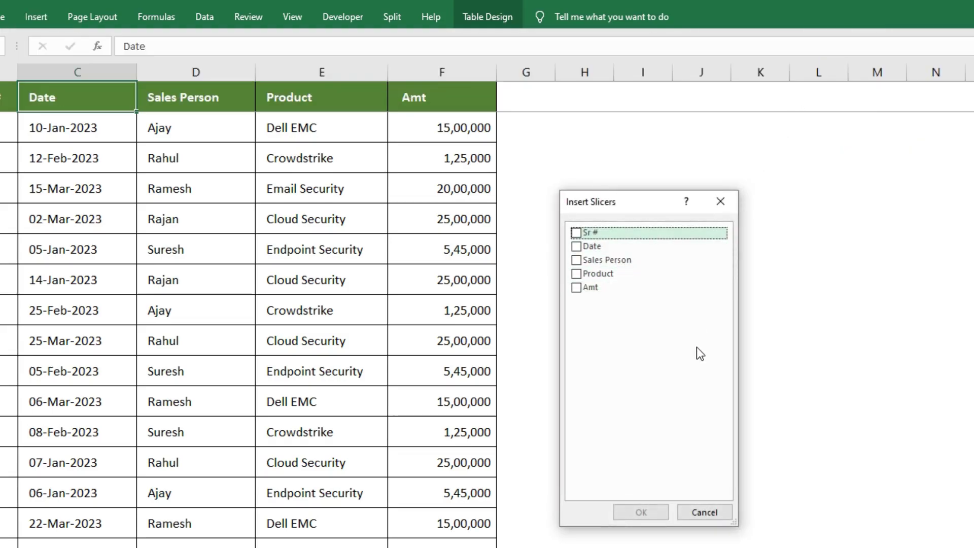
click(723, 202)
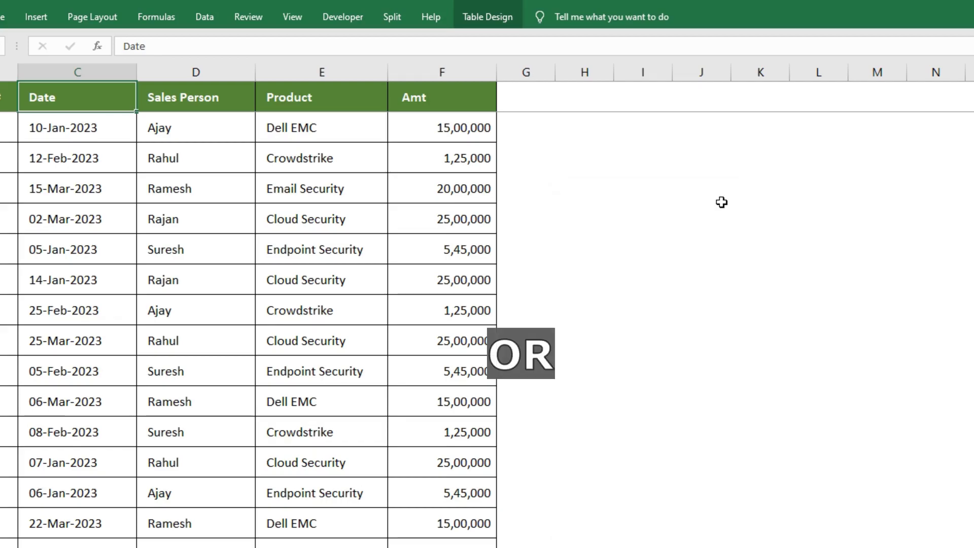
Step: Insert slicers for the table's Sales Person and Product fields
click(493, 17)
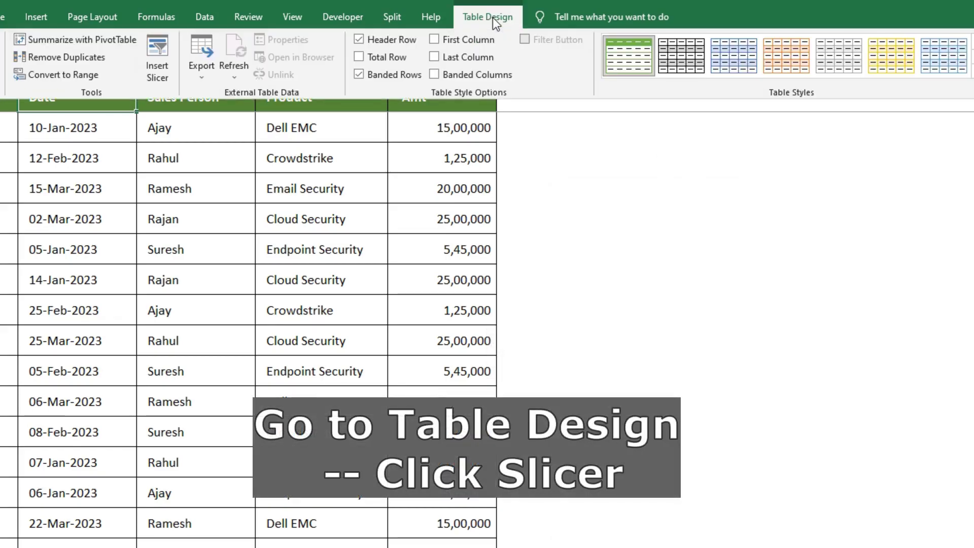
click(155, 67)
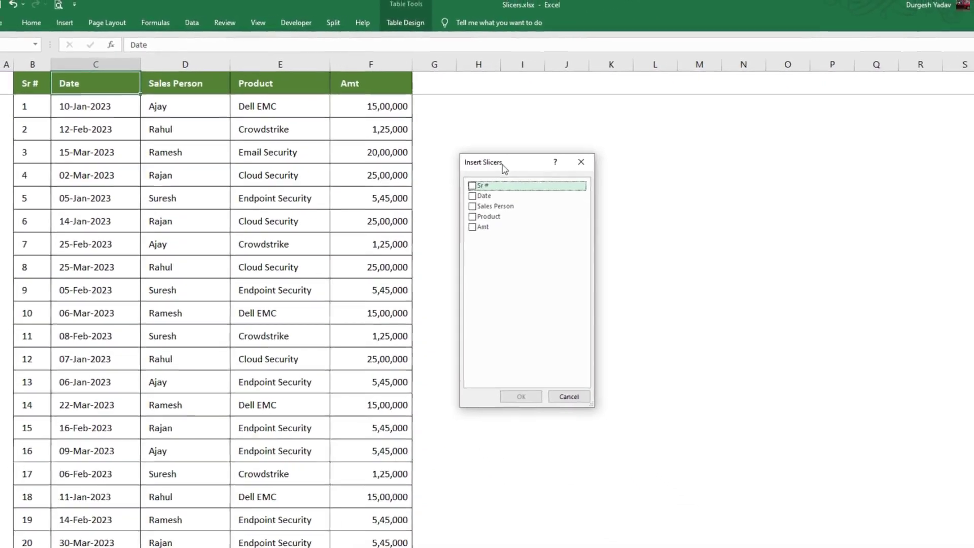
drag(592, 199, 536, 107)
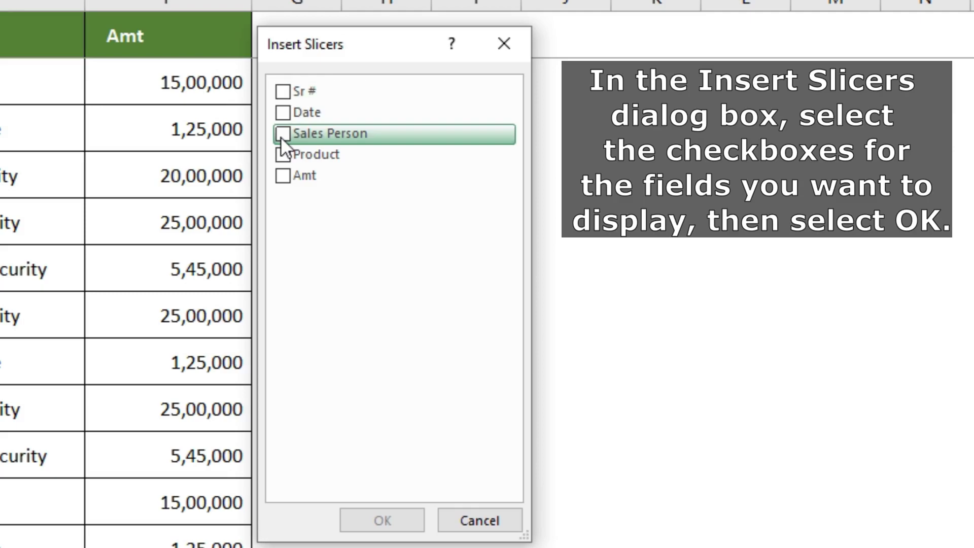
click(282, 135)
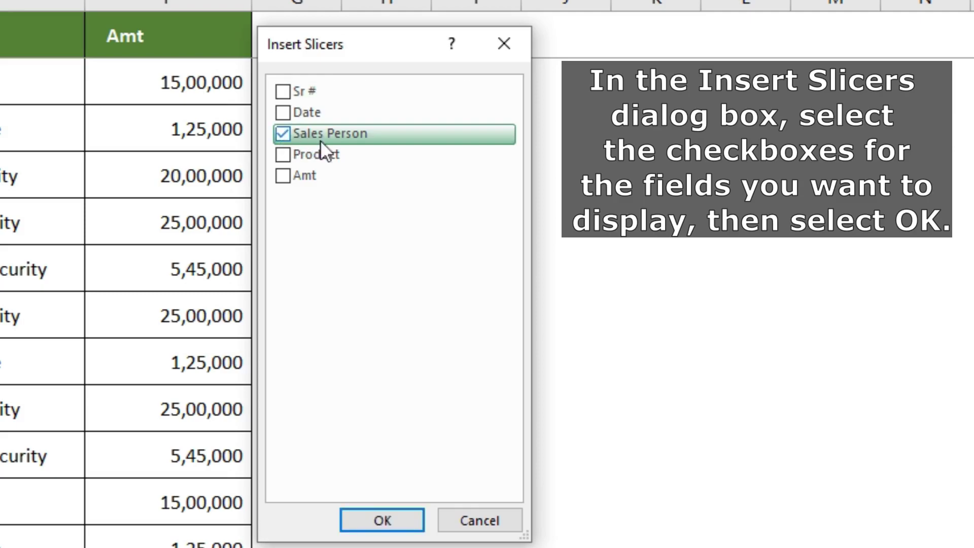
click(282, 157)
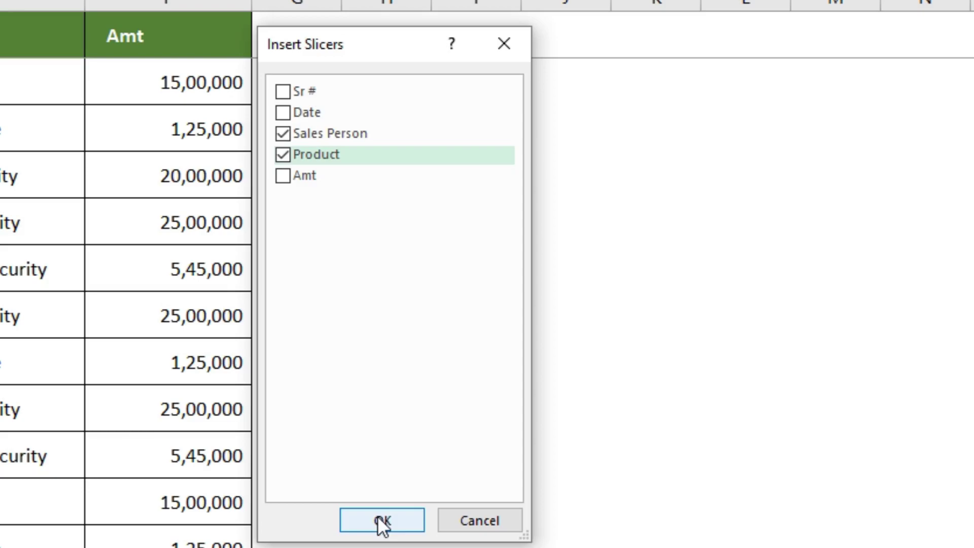
click(379, 519)
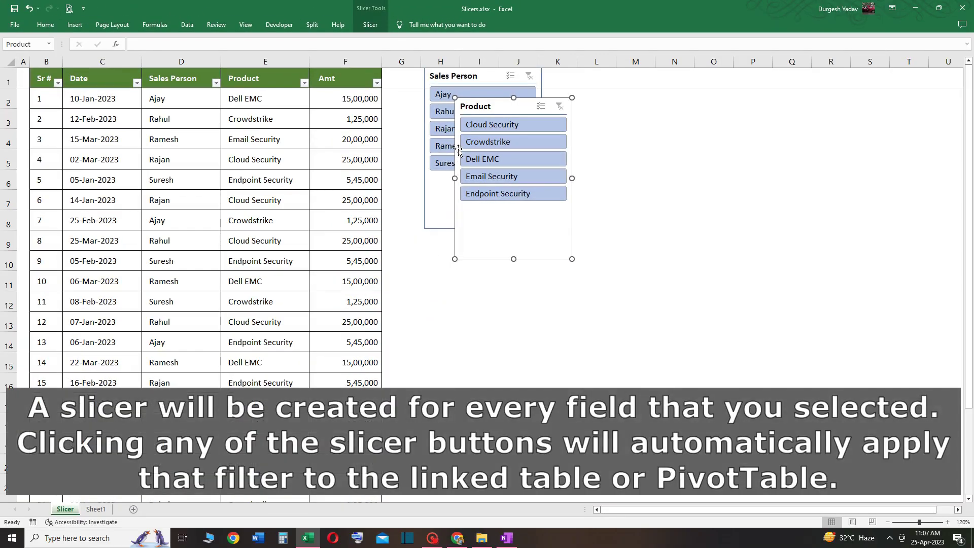
Step: Place the Sales Person slicer beside the table near row 2 and line up the Product slicer directly to its right
click(456, 80)
drag(457, 80, 419, 105)
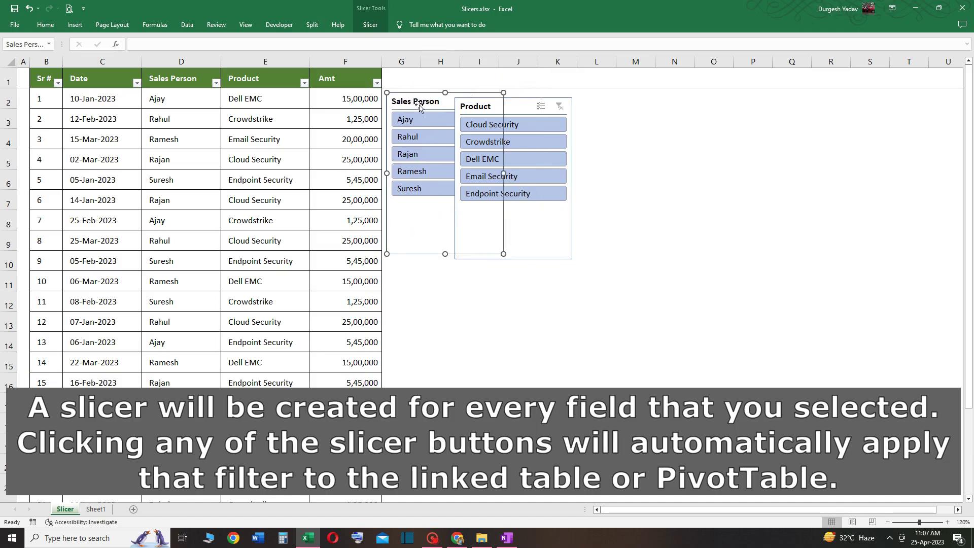
click(510, 107)
drag(512, 108, 542, 105)
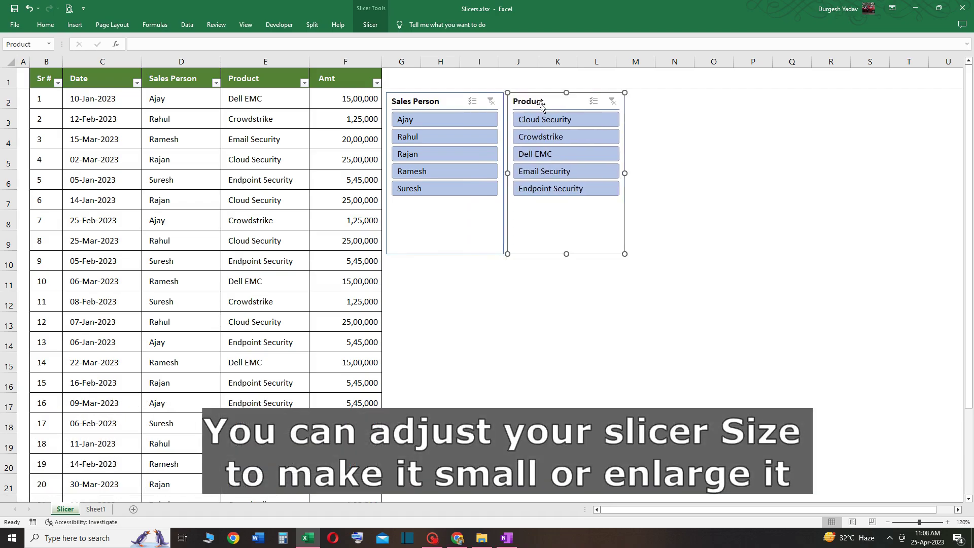
Step: Shorten the Sales Person and Product slicers to the same height, ending just below their last entries
click(422, 101)
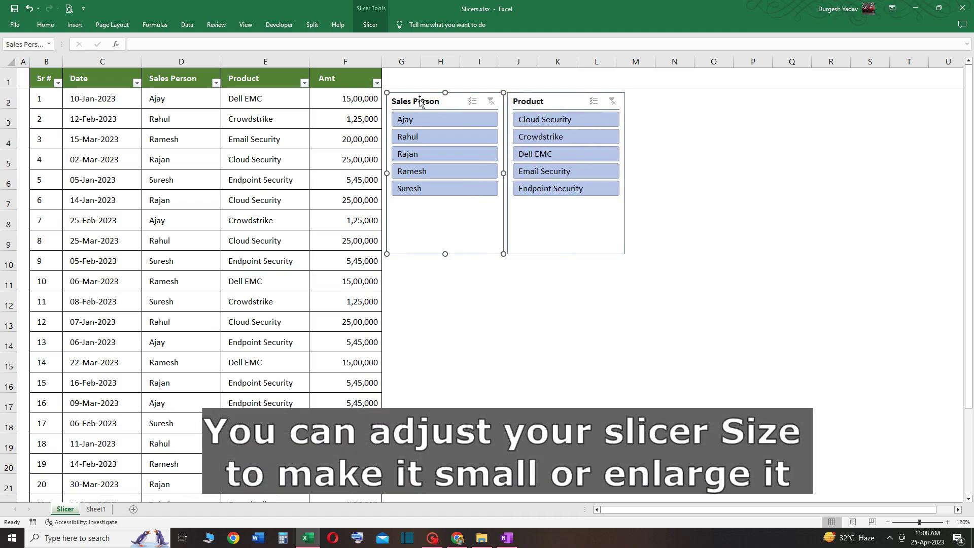
drag(445, 254, 446, 203)
click(548, 223)
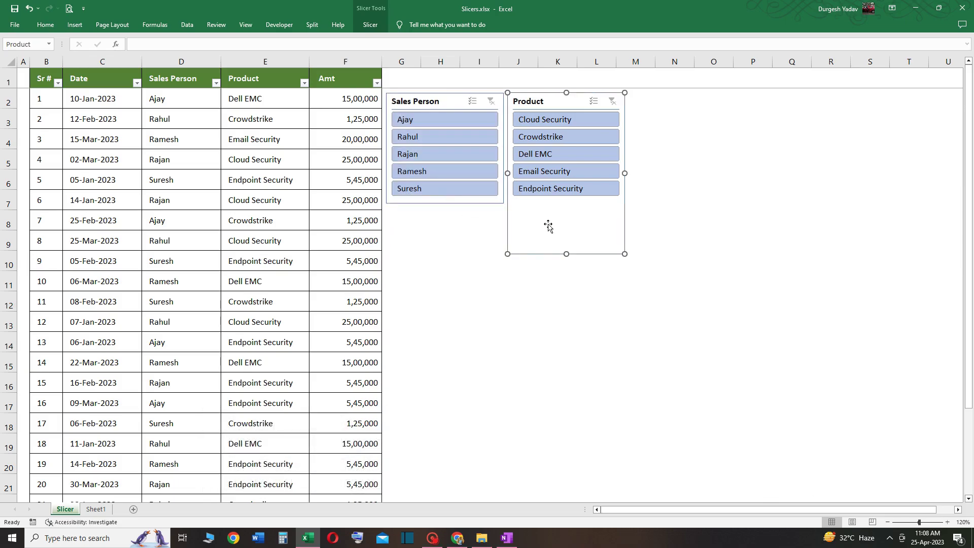
drag(566, 254, 571, 203)
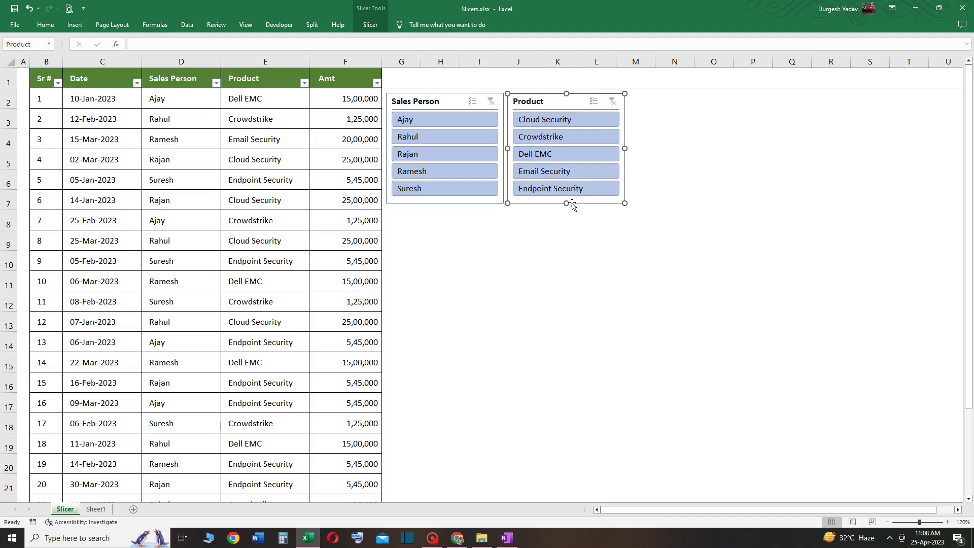
click(556, 229)
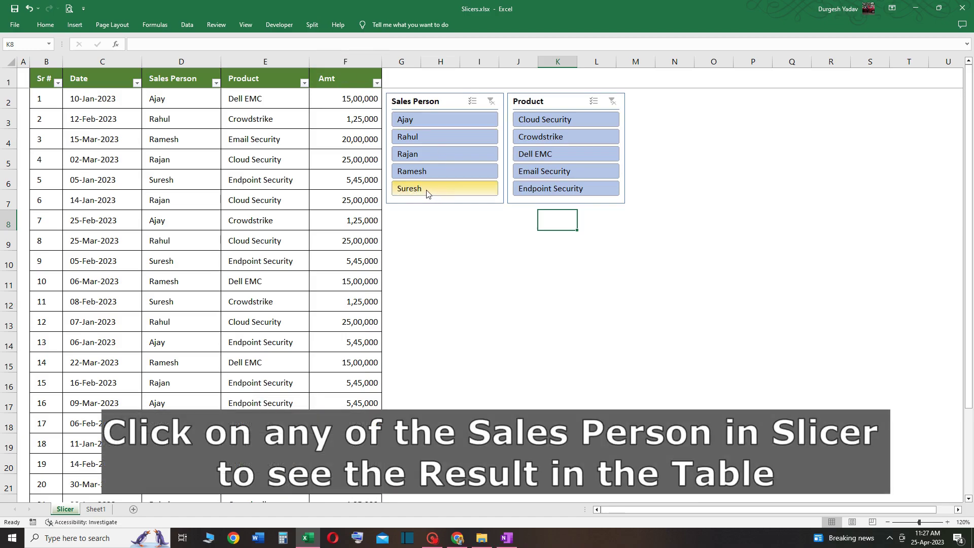
Step: Filter the table with the Sales Person slicer by the fifth listed person alone, and after that by the third alone
click(427, 191)
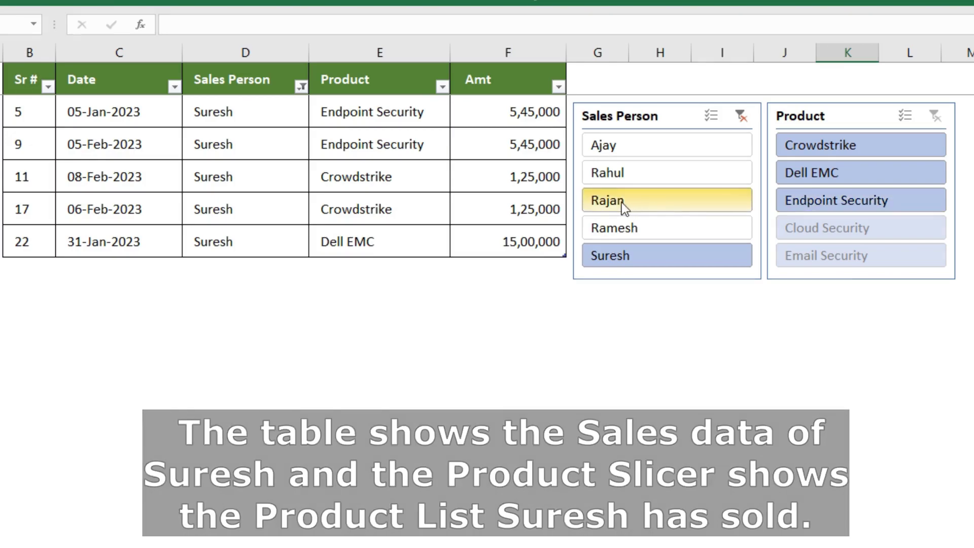
click(623, 203)
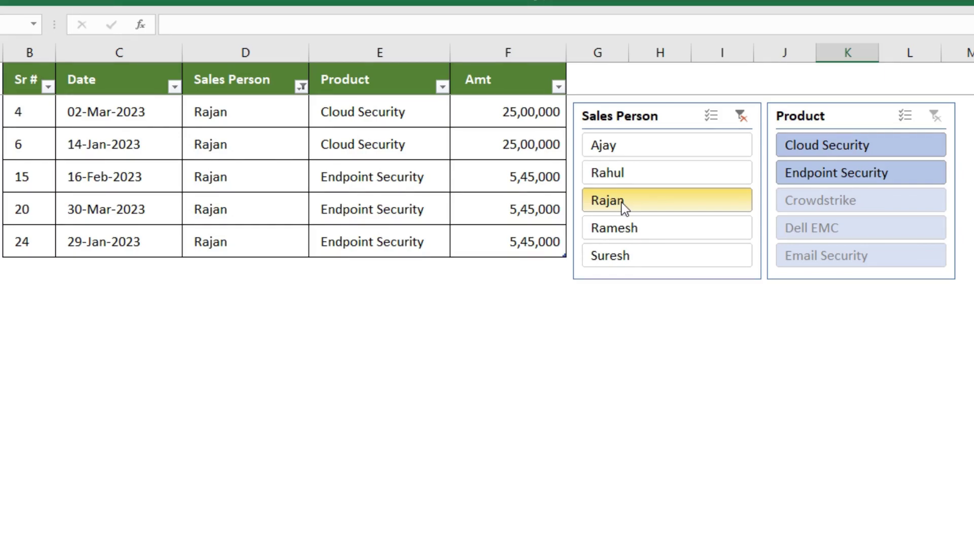
Step: Filter the table by the first, third and fifth listed sales persons together, and clear the Sales Person slicer's filter
click(623, 146)
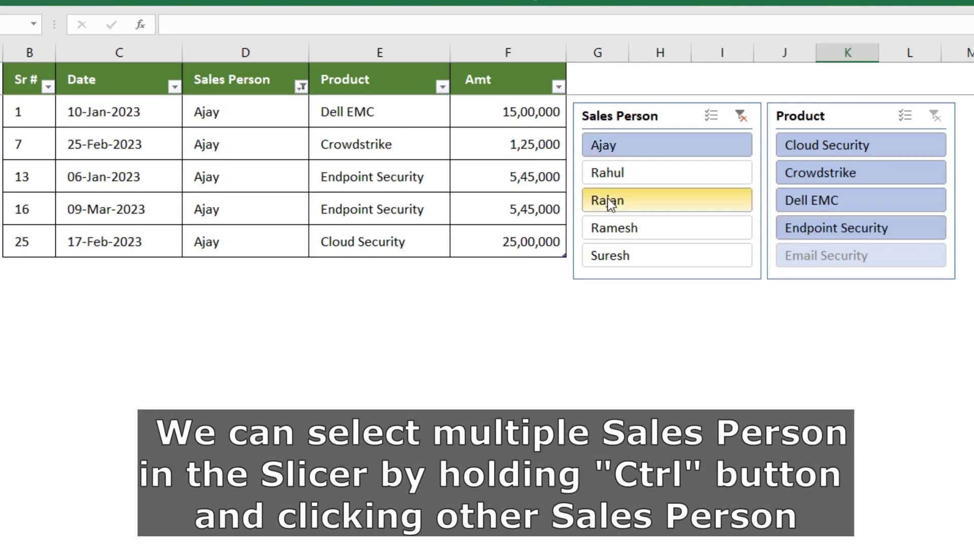
ctrl+click(611, 204)
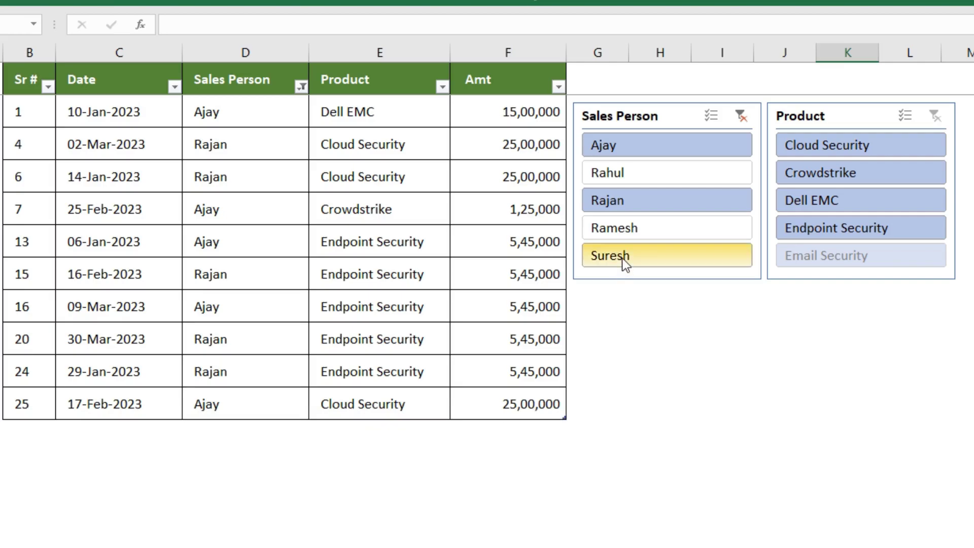
ctrl+click(622, 258)
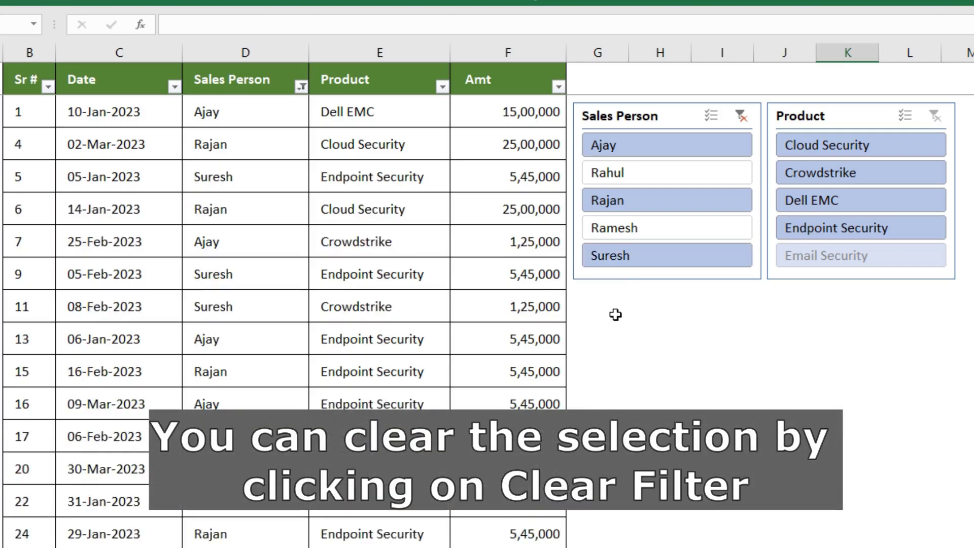
click(742, 114)
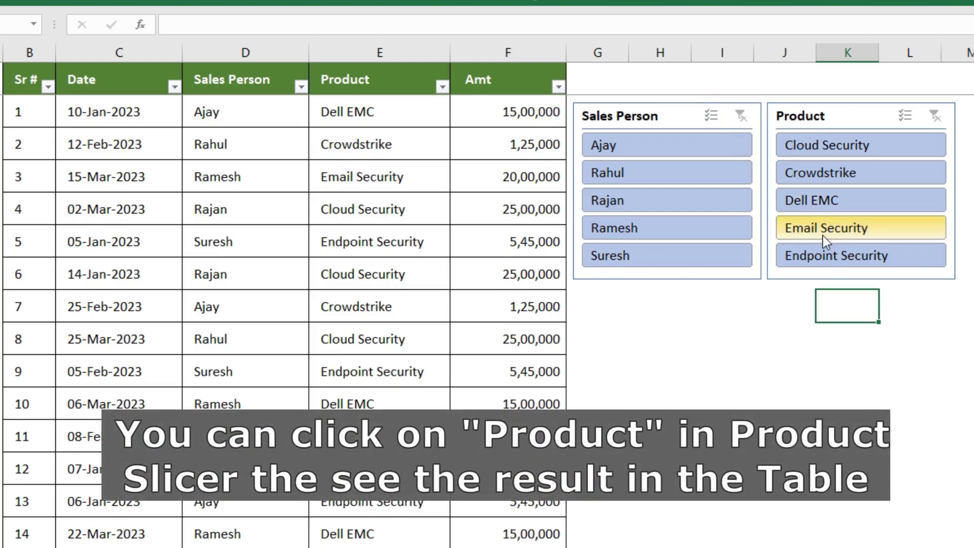
Step: Filter the table with the Product slicer by Email Security alone, and after that by Cloud Security alone
click(825, 232)
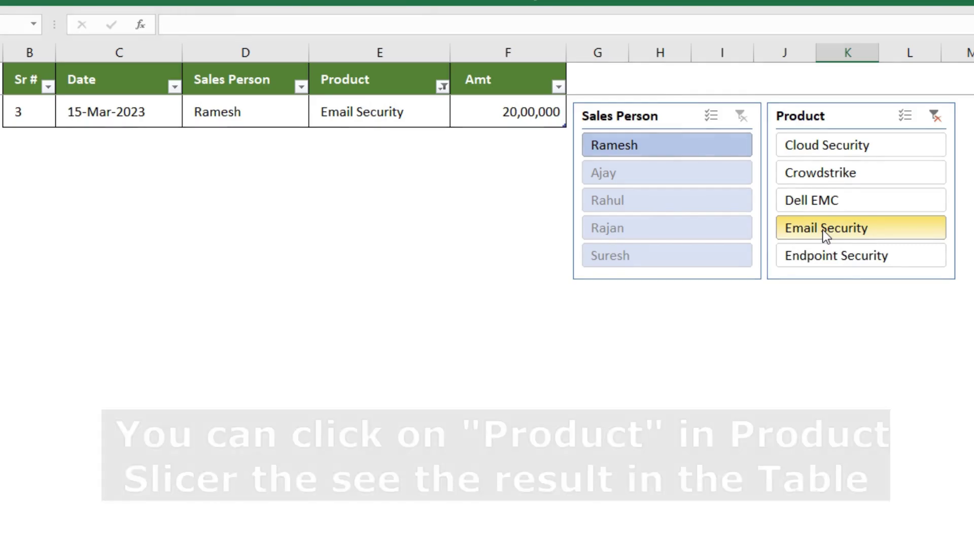
click(827, 149)
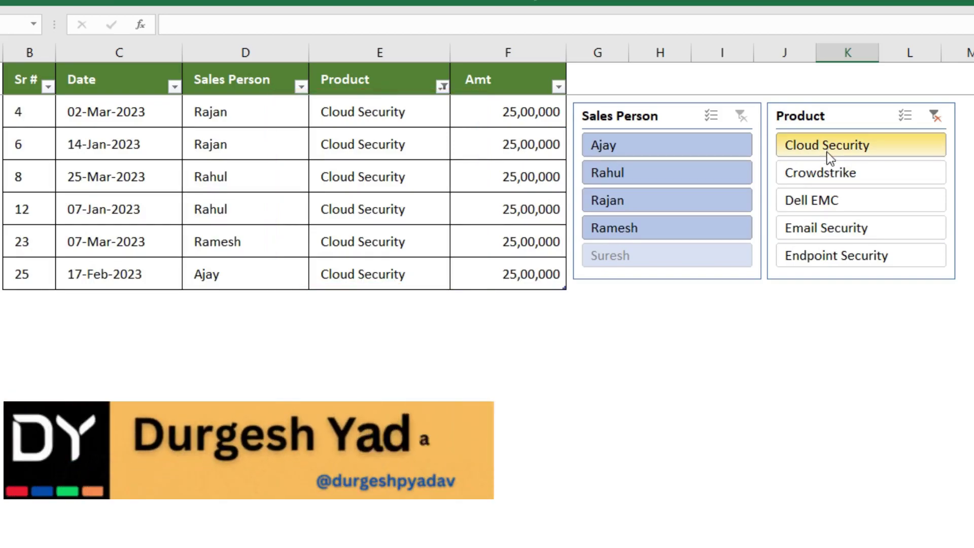
Step: Filter the table by Dell EMC, Cloud Security and Endpoint Security together in the Product slicer
click(817, 198)
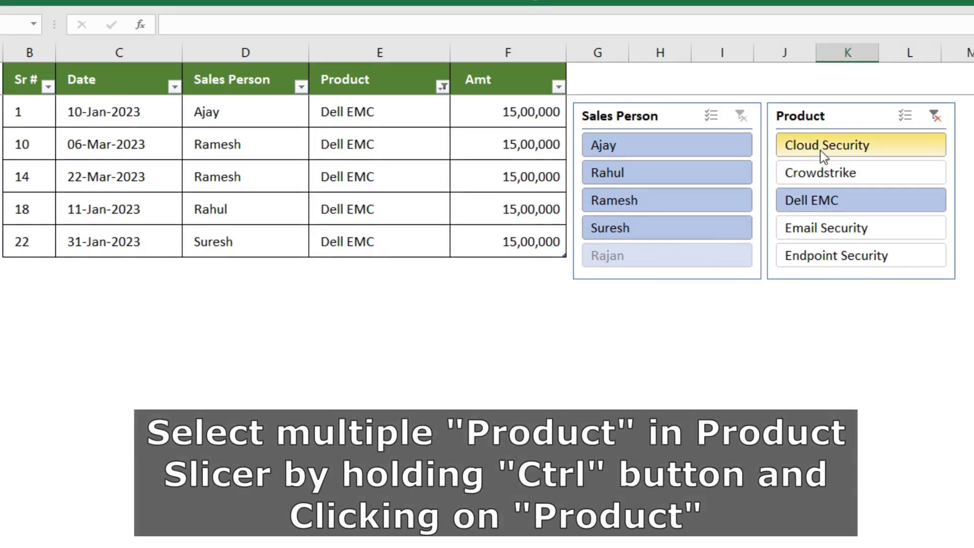
ctrl+click(820, 151)
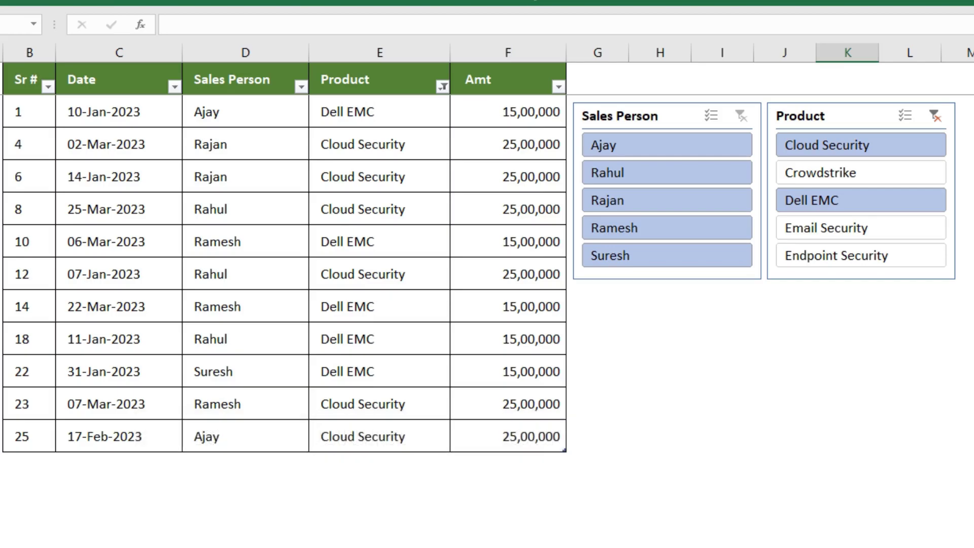
ctrl+click(849, 260)
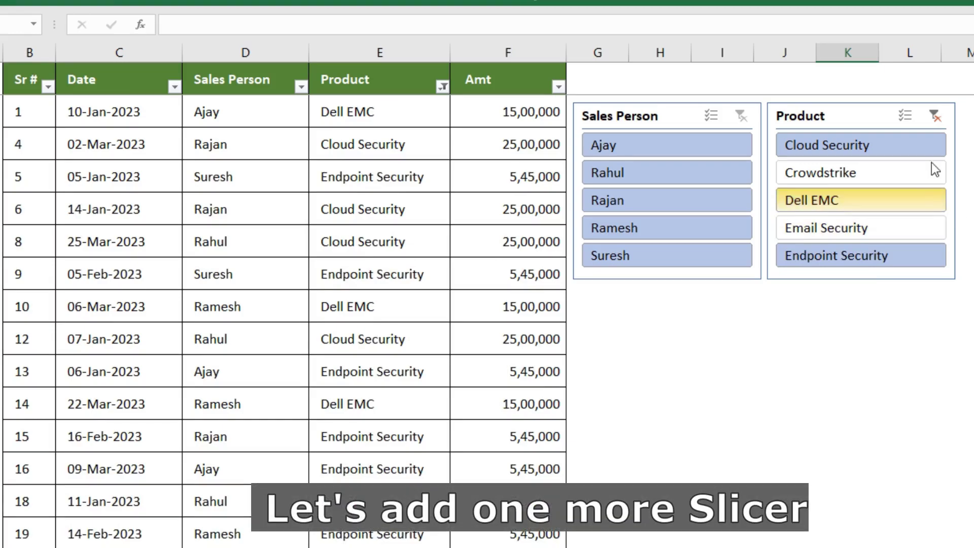
Step: Clear the Product slicer's filter and insert a slicer for the table's Amt column
click(939, 118)
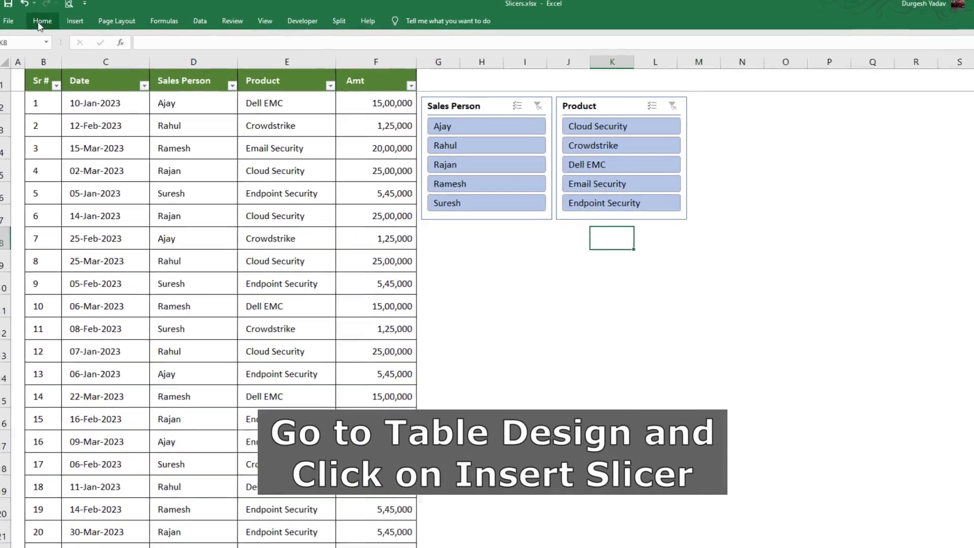
click(72, 102)
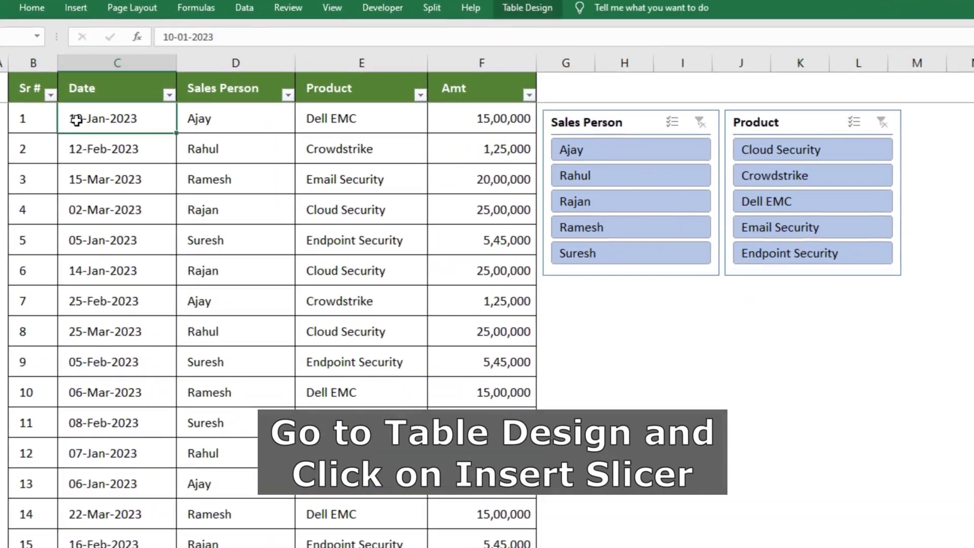
click(532, 10)
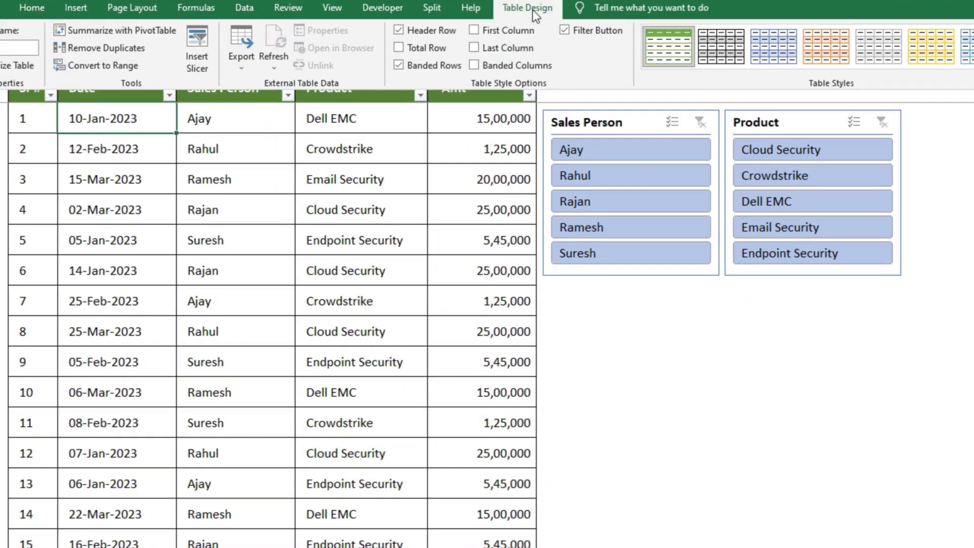
click(197, 50)
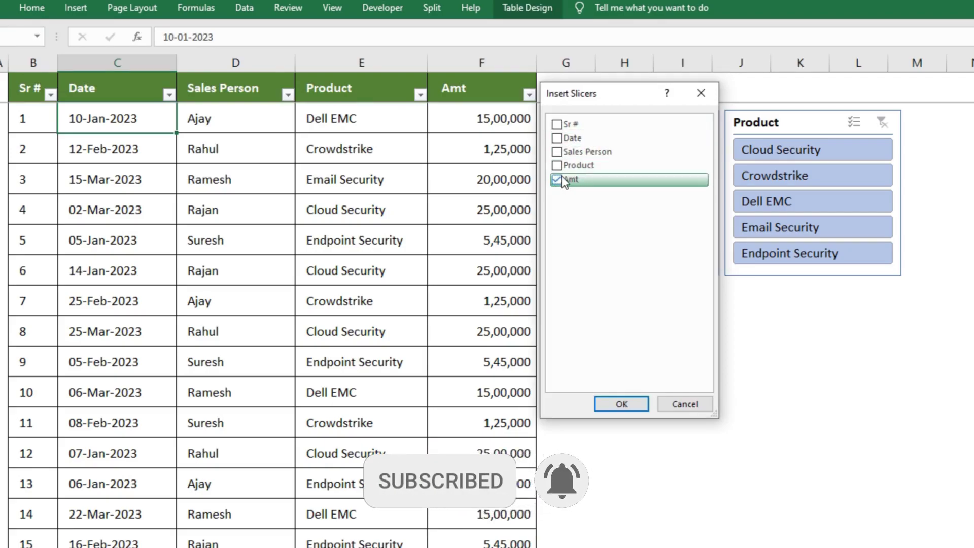
click(622, 405)
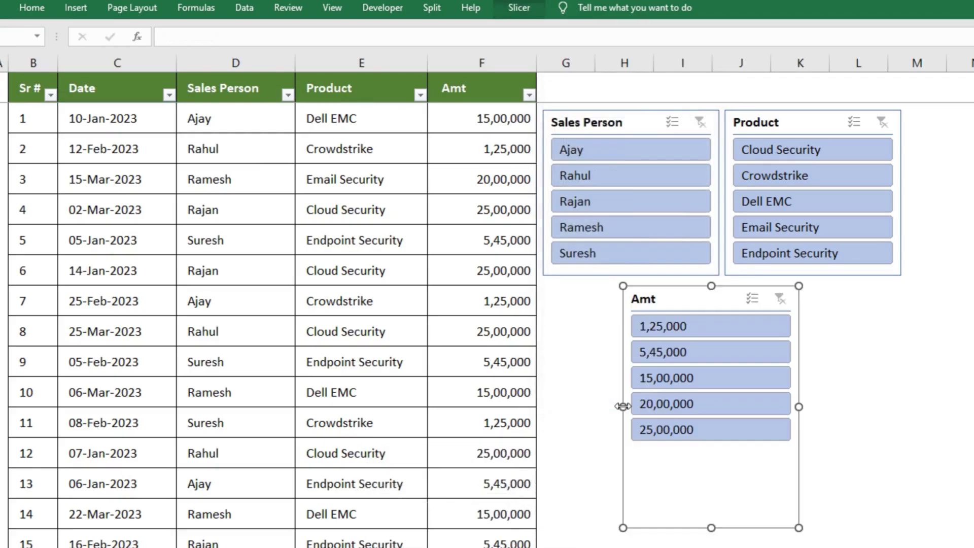
Step: Place the Amt slicer directly below the Sales Person slicer and shorten it to fit its five amounts
drag(683, 300, 600, 297)
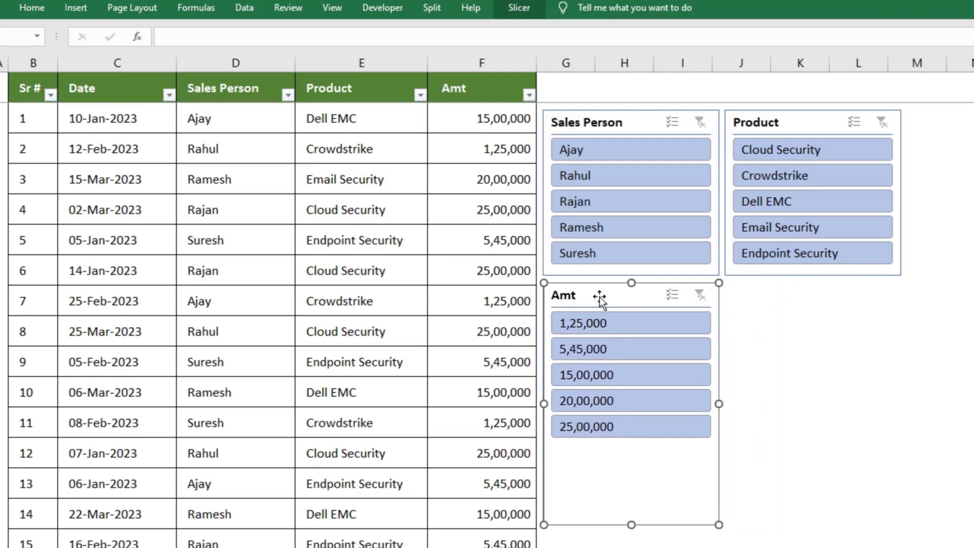
drag(631, 525, 644, 446)
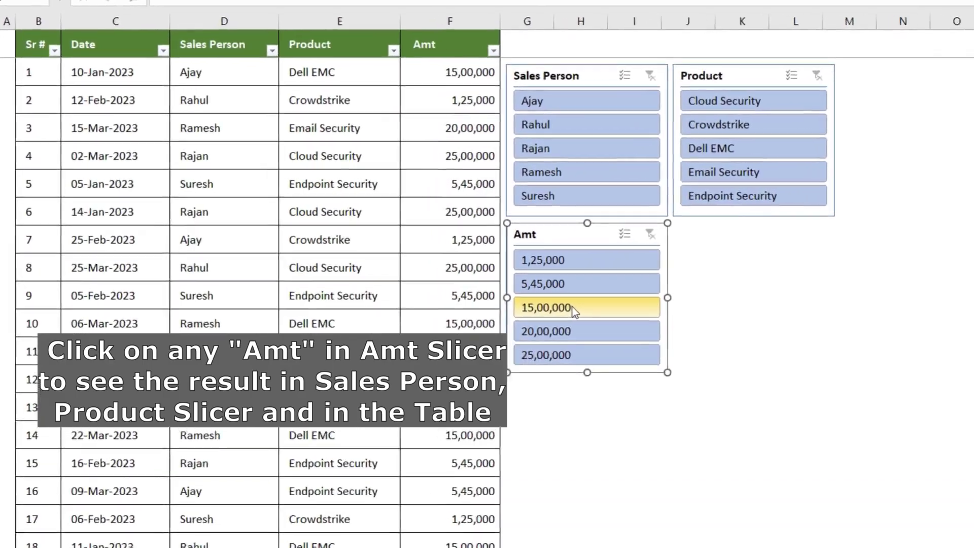
Step: Filter the table with the Amt slicer by 15,00,000 alone, and after that by 25,00,000 alone
click(435, 270)
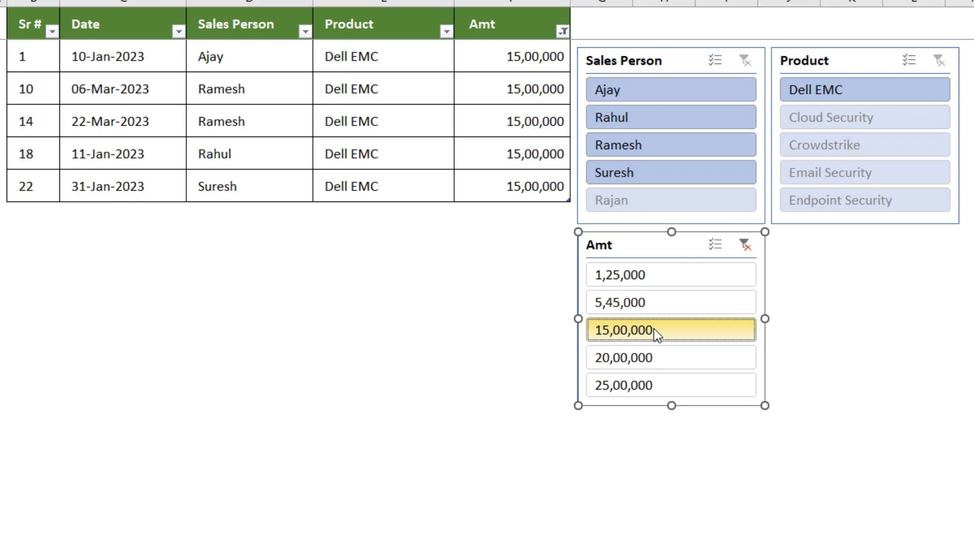
click(630, 389)
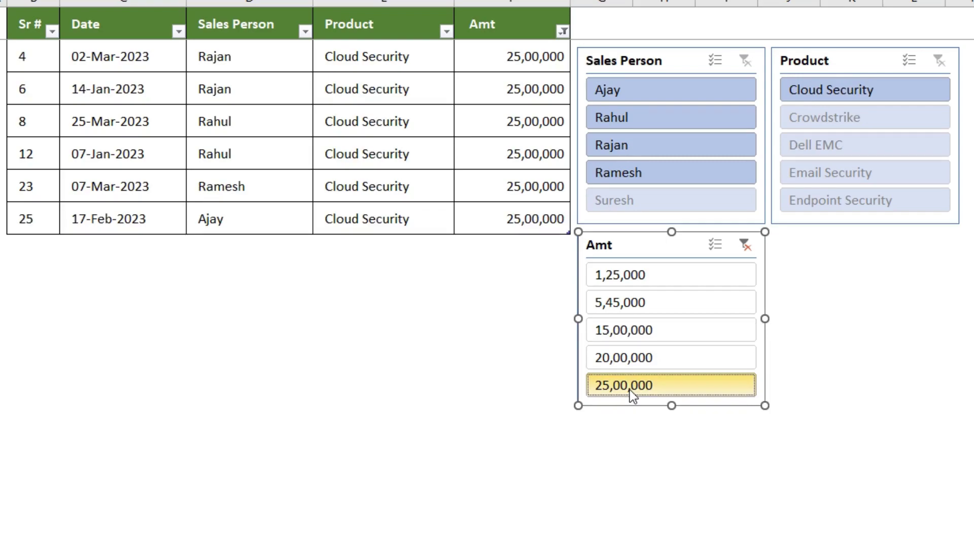
Step: Filter the table by 5,45,000 and 15,00,000 together in the Amt slicer, and clear that slicer's filter
click(638, 304)
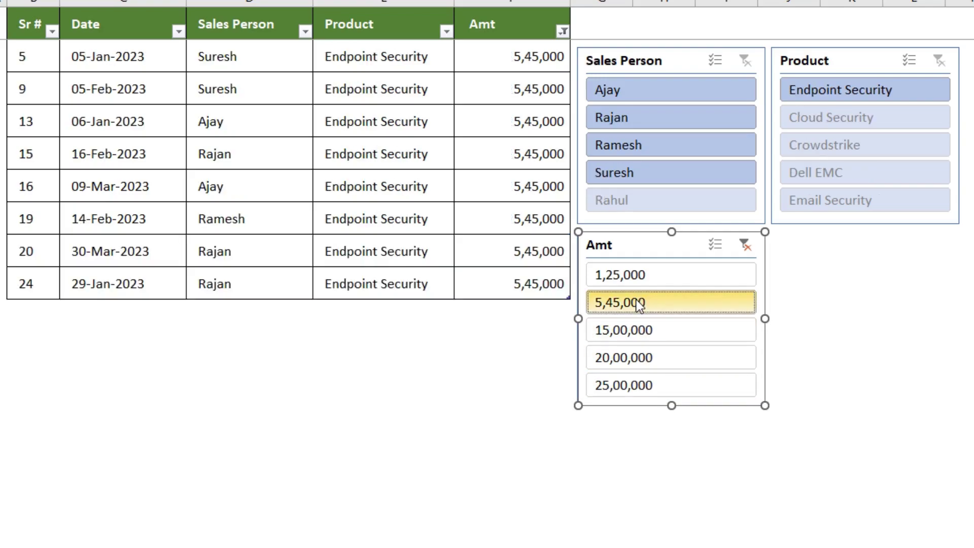
ctrl+click(641, 328)
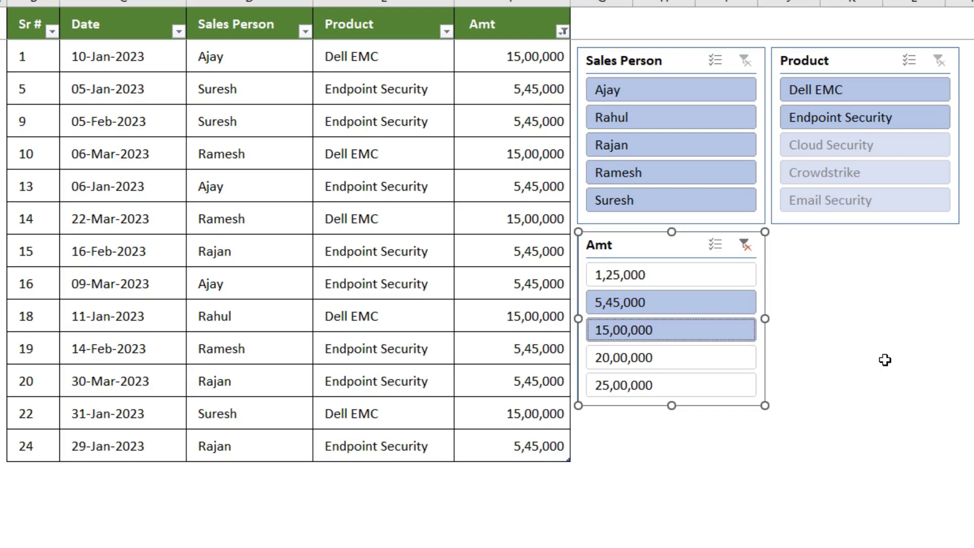
click(744, 246)
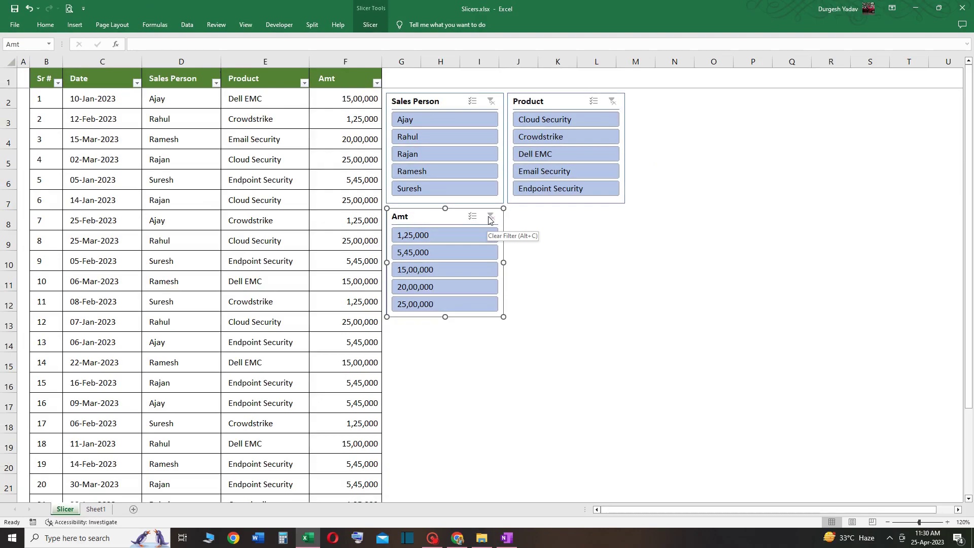
click(573, 239)
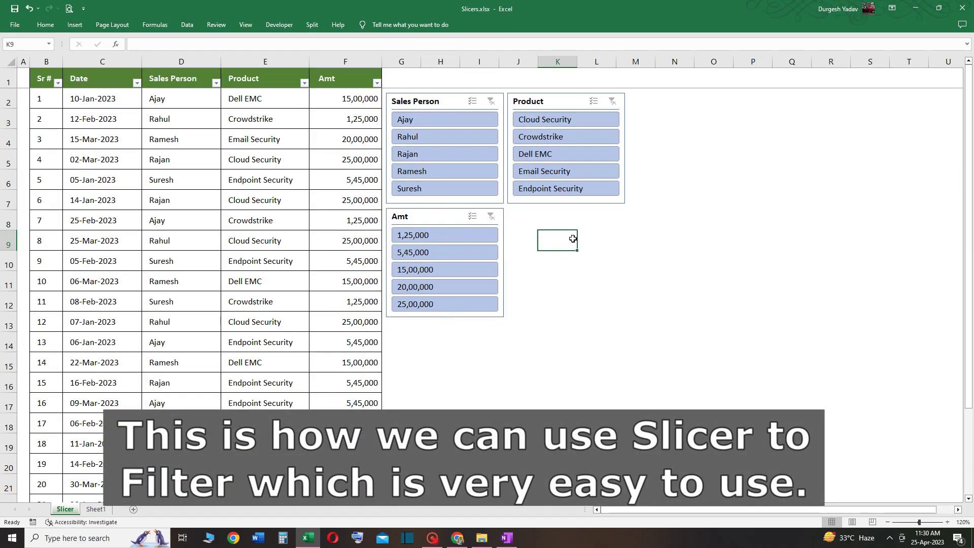